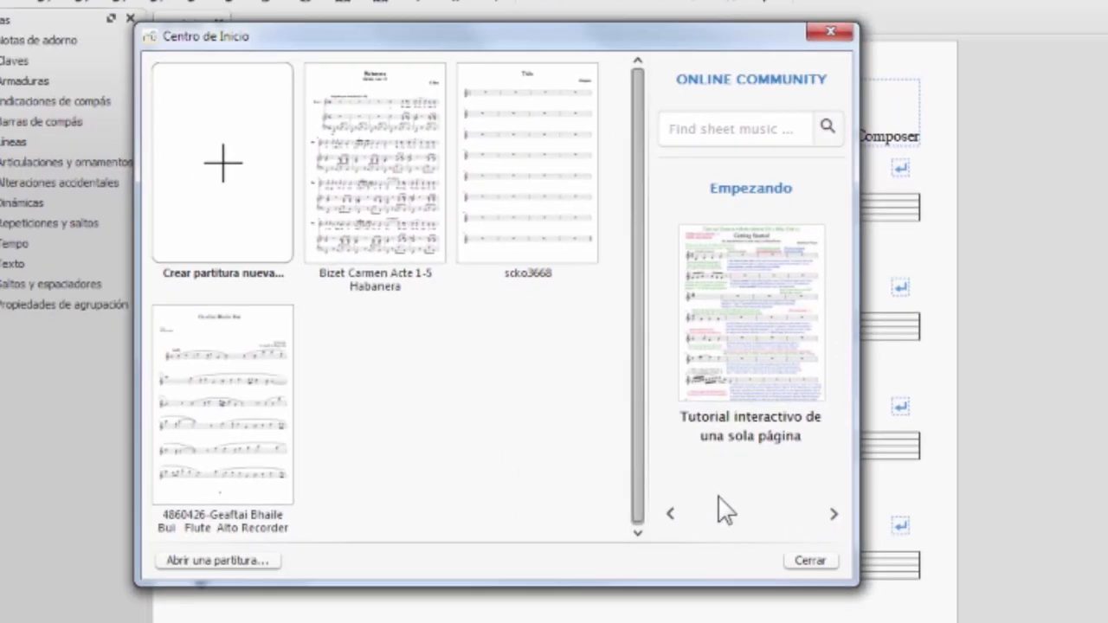
Start a new score with the title information left blank and choose the Elija Instrumentos template
click(228, 177)
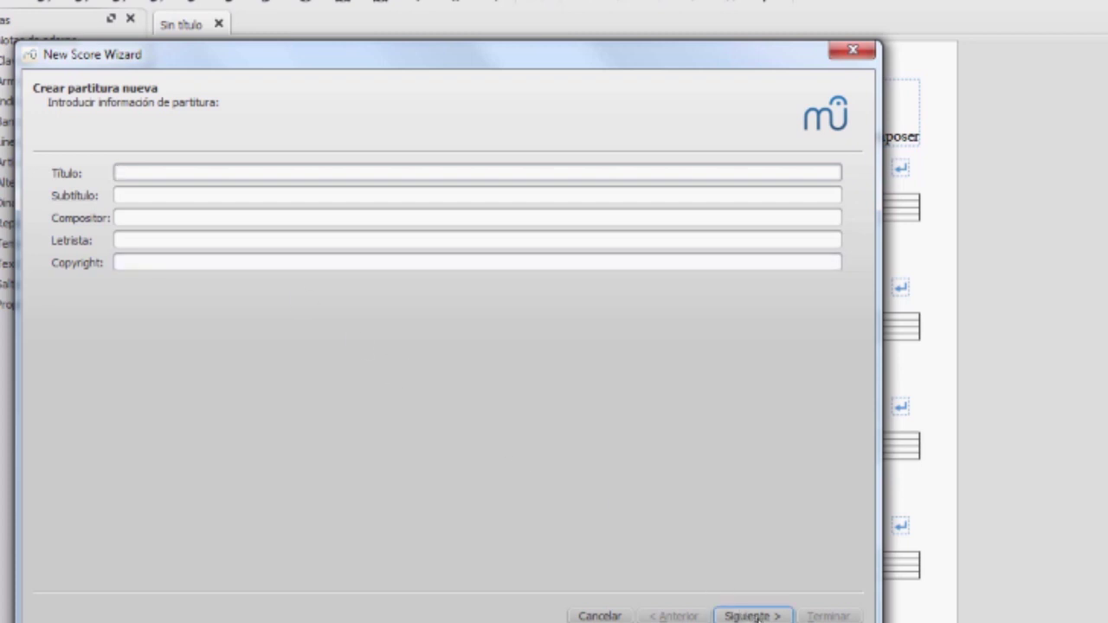
click(753, 616)
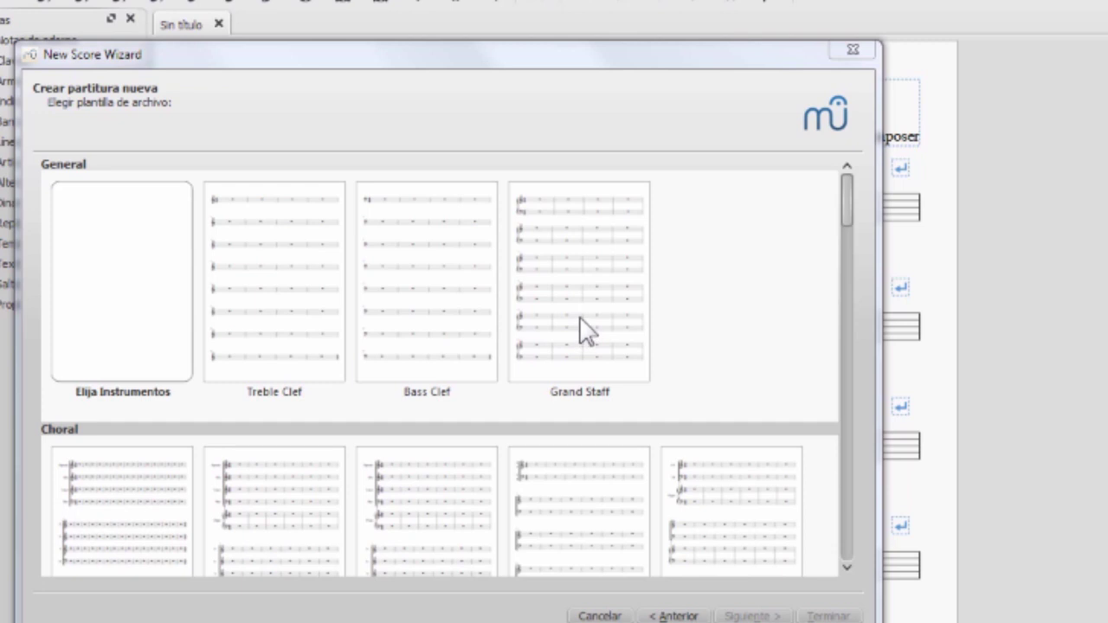
mouse_move(849, 206)
mouse_down()
mouse_move(843, 534)
mouse_move(858, 498)
mouse_move(864, 208)
mouse_up()
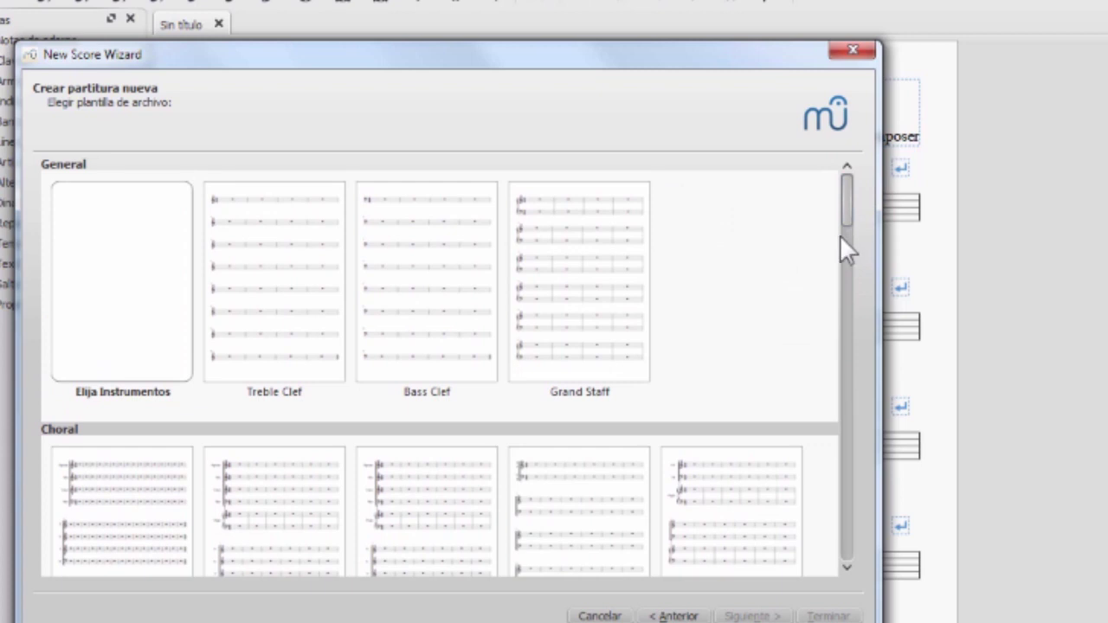
double_click(141, 240)
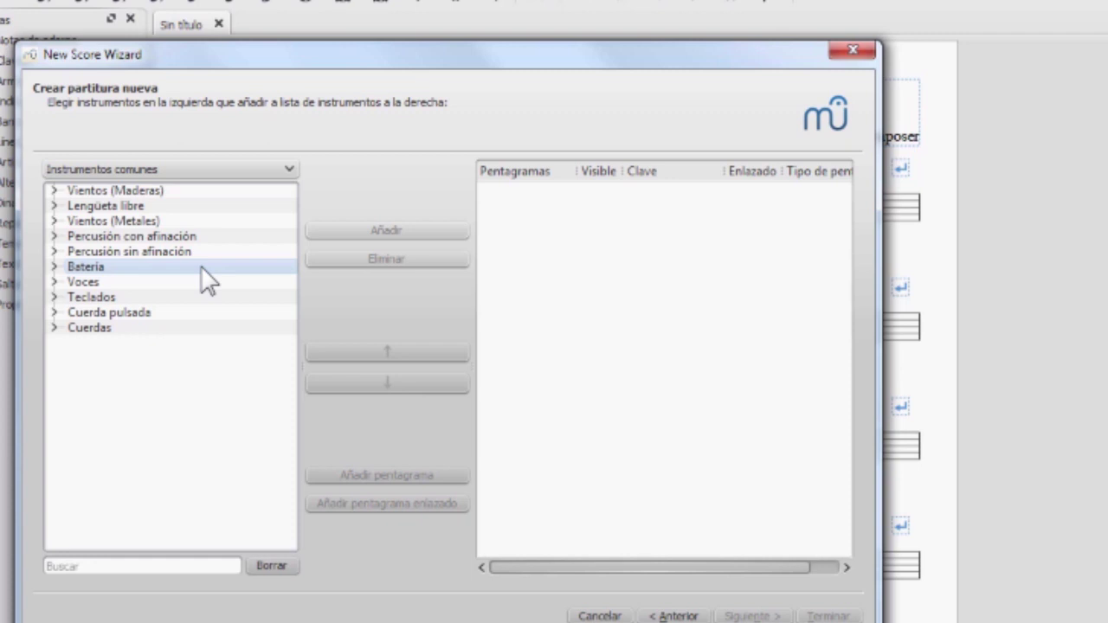
Add Flauta dulce from the Vientos (Maderas) group of Instrumentos comunes to the score's instruments
click(203, 170)
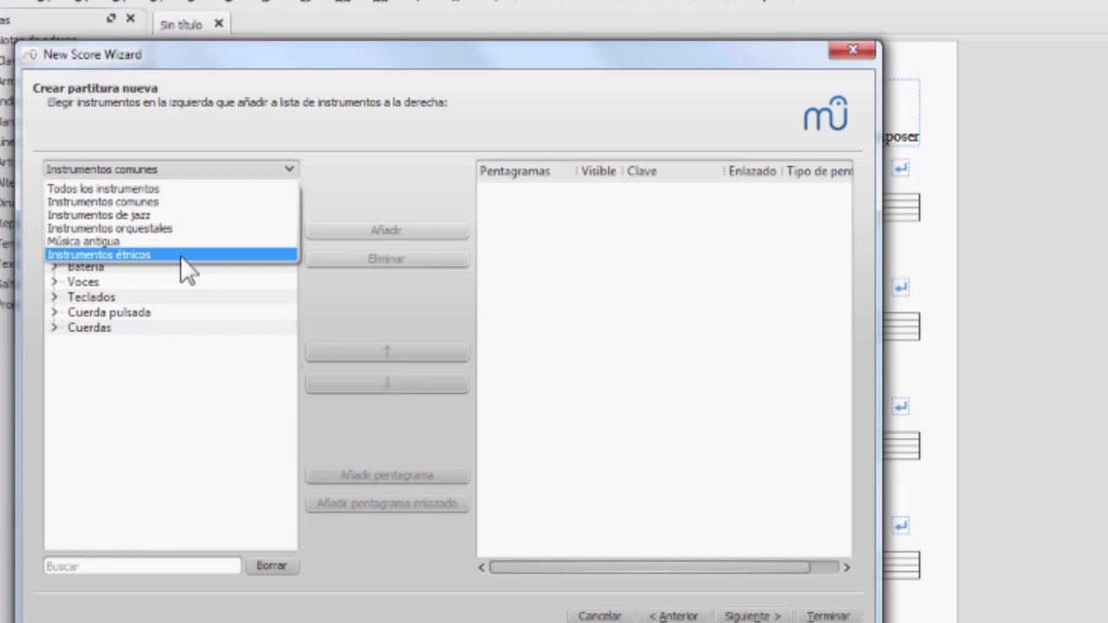
click(251, 205)
double_click(159, 192)
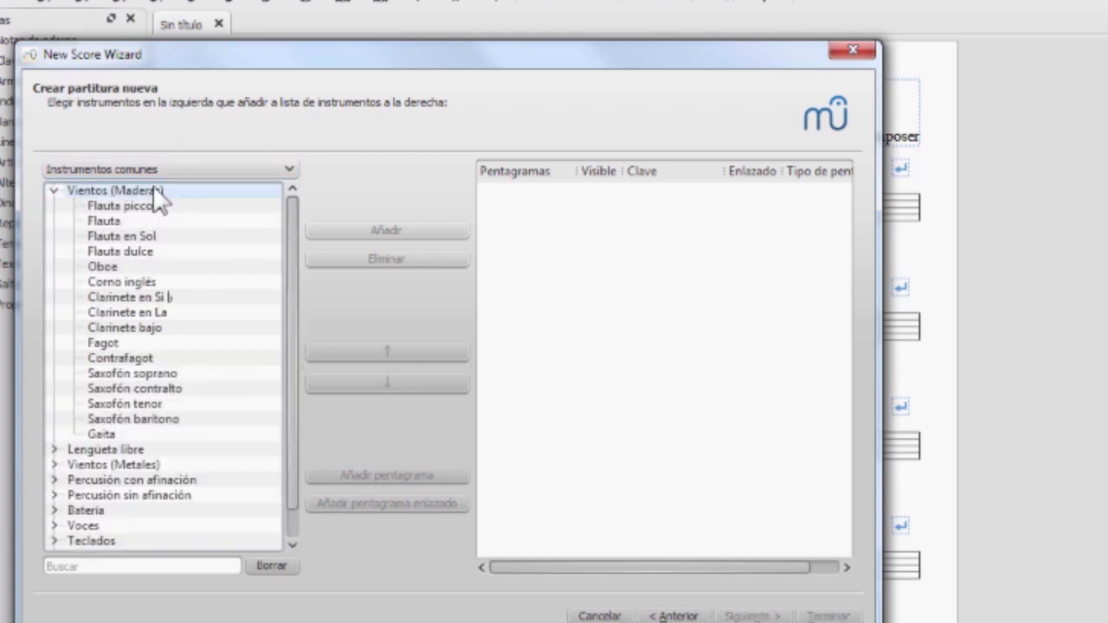
click(158, 253)
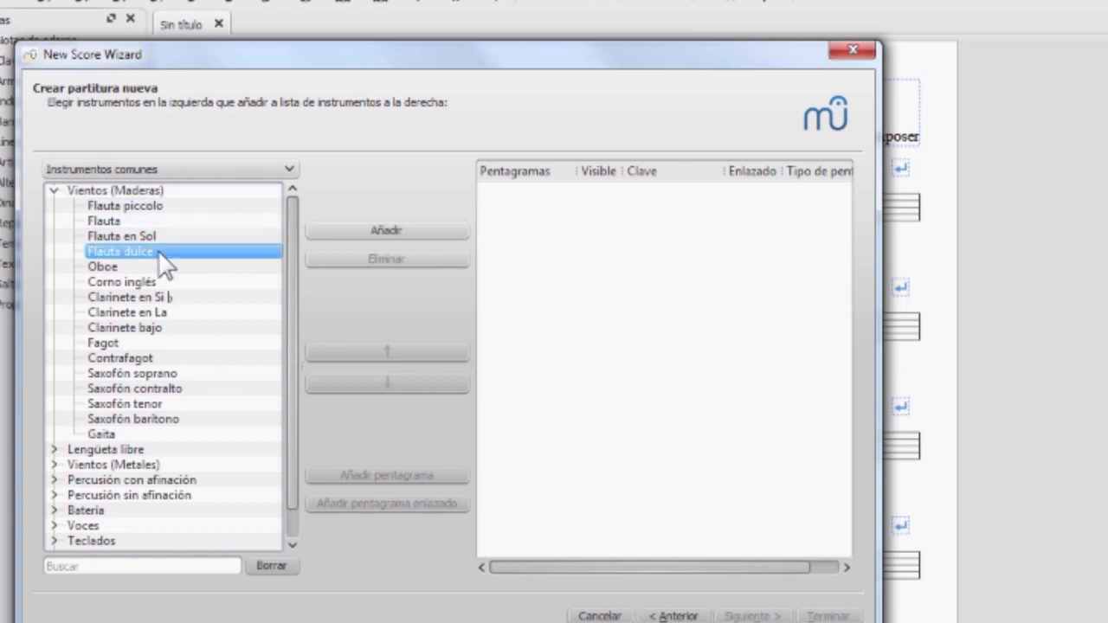
click(376, 230)
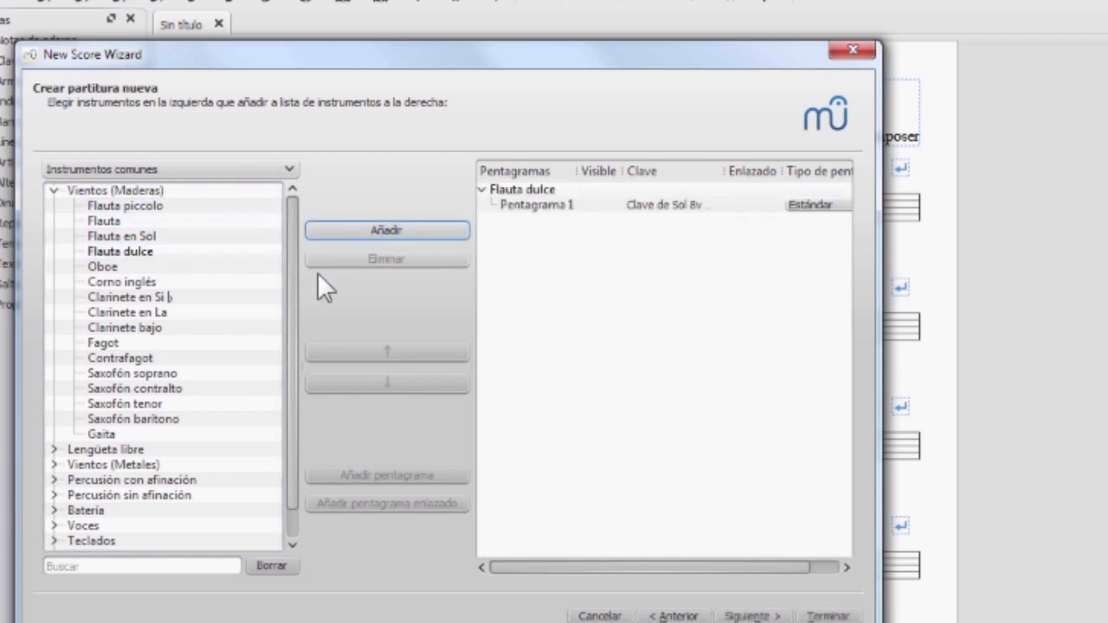
Add Caja clara and Bombo from the Percusión sin afinación group to the score's instruments
double_click(158, 498)
scroll(168, 520, down, 4)
click(216, 374)
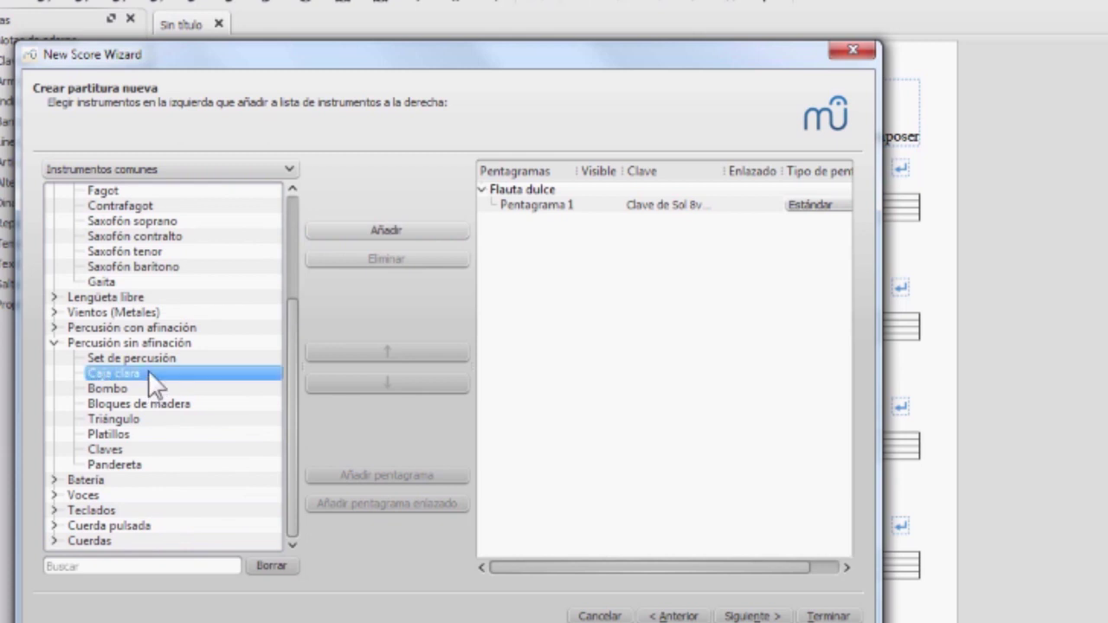
click(389, 230)
click(212, 389)
click(377, 229)
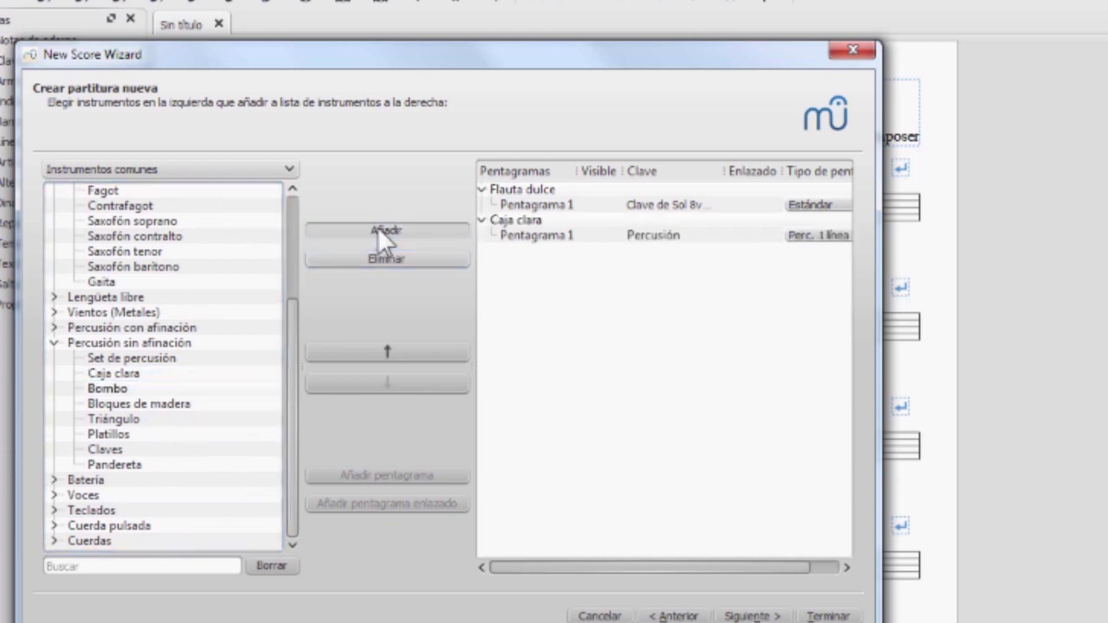
Add Piano from the Teclados group to the score's instruments
double_click(120, 511)
scroll(143, 468, down, 1)
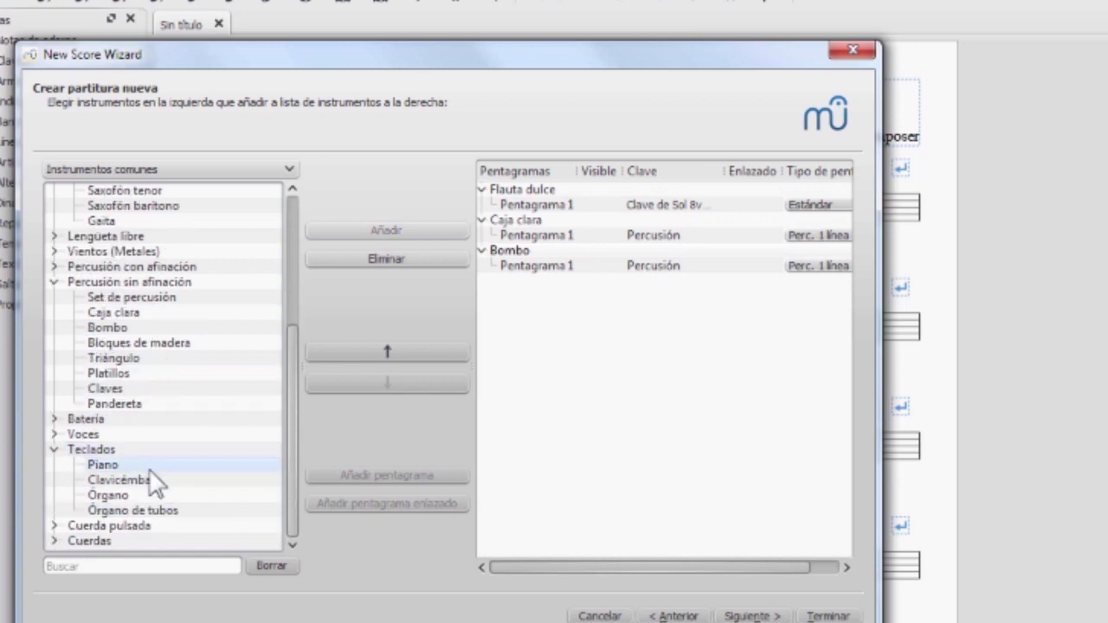
click(139, 465)
click(395, 232)
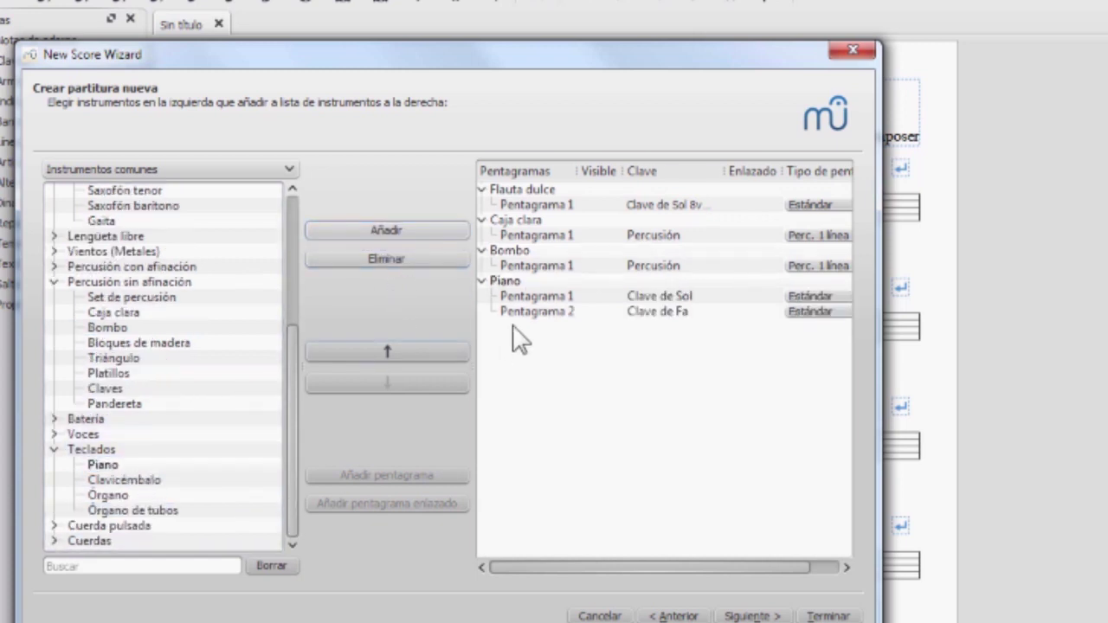
Remove Piano from the score's instruments and add it back
click(517, 279)
click(434, 261)
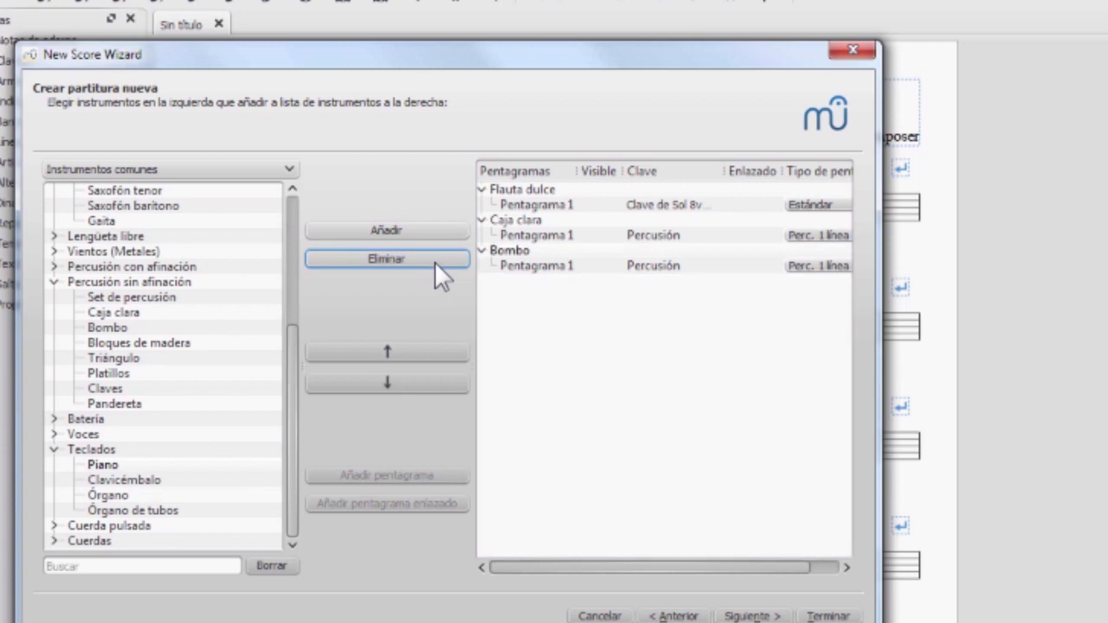
click(129, 465)
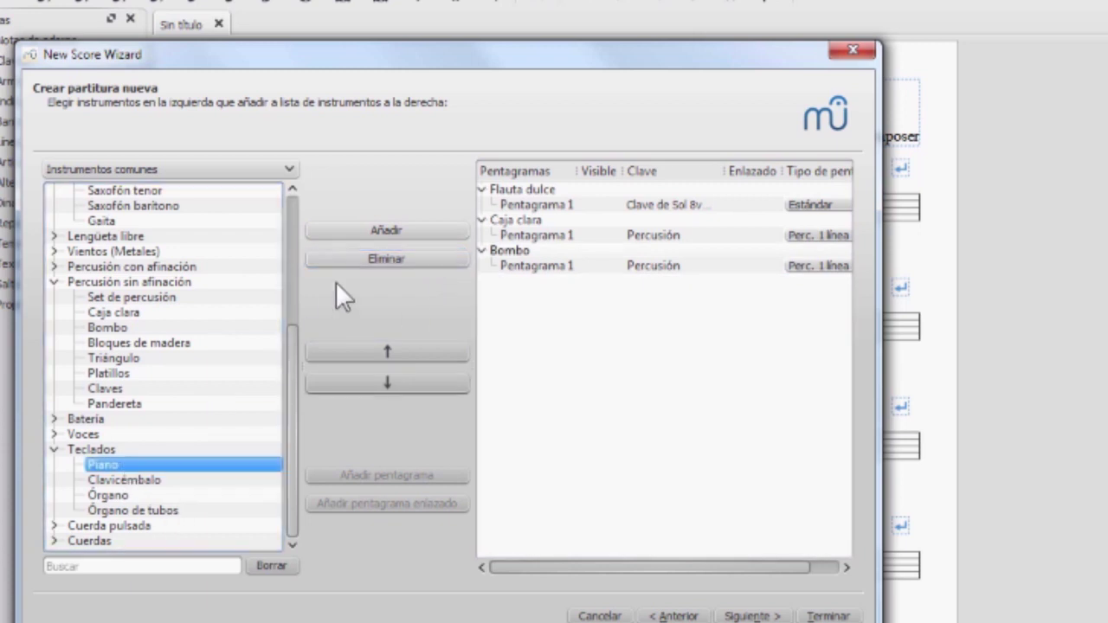
click(385, 230)
Reorder the score's instruments so that Piano sits directly below Flauta dulce, above Caja clara
click(530, 281)
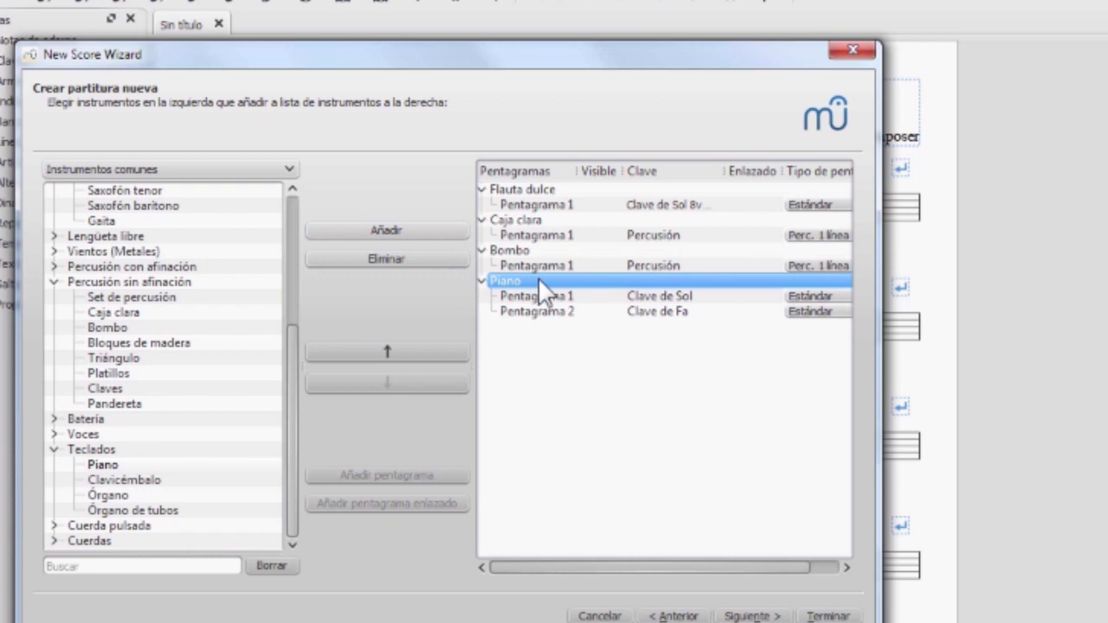
click(417, 349)
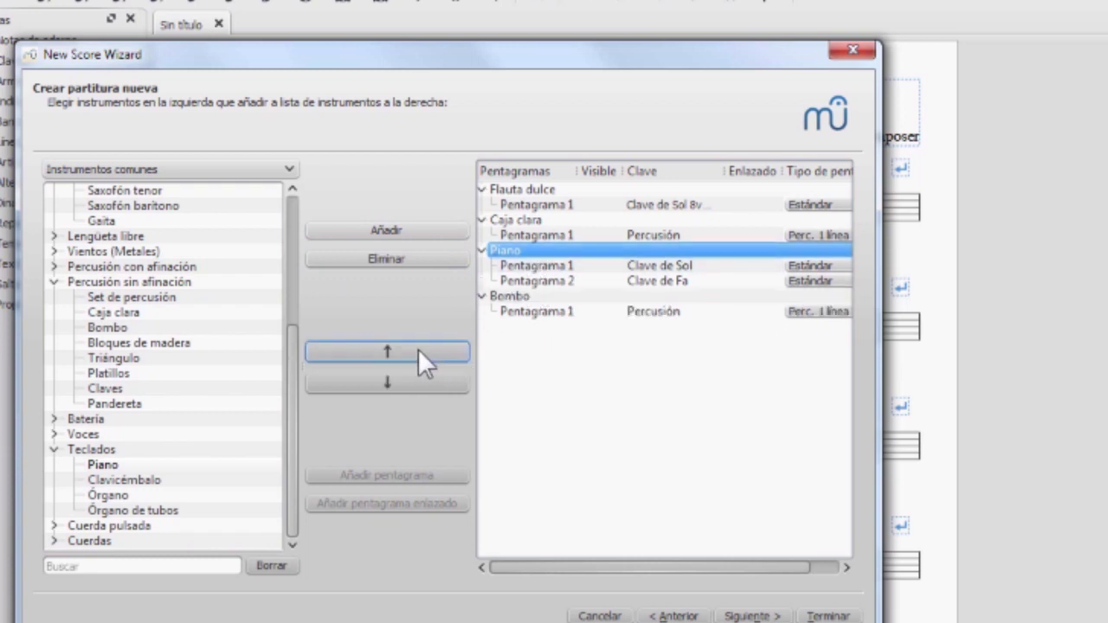
click(418, 348)
click(421, 379)
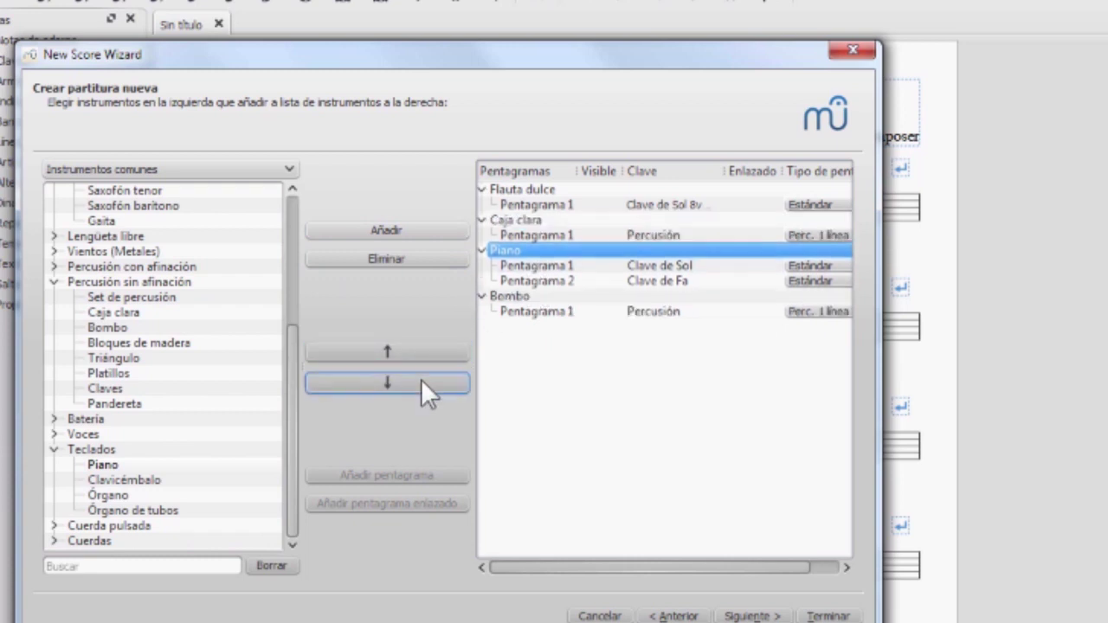
click(420, 352)
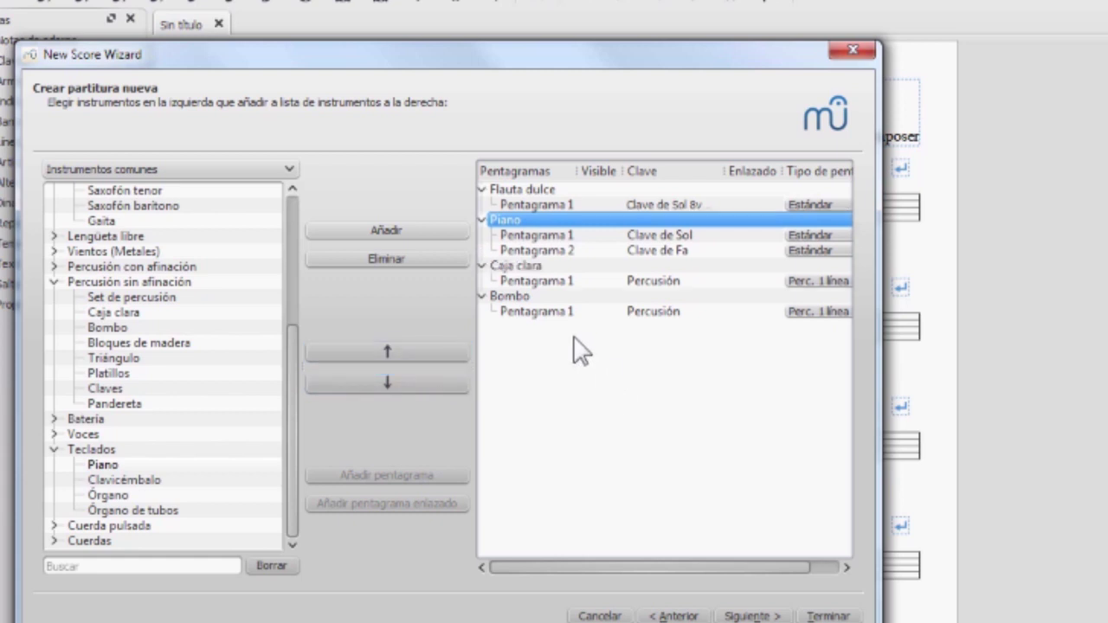
Give Flauta dulce an additional staff and a linked staff
click(563, 205)
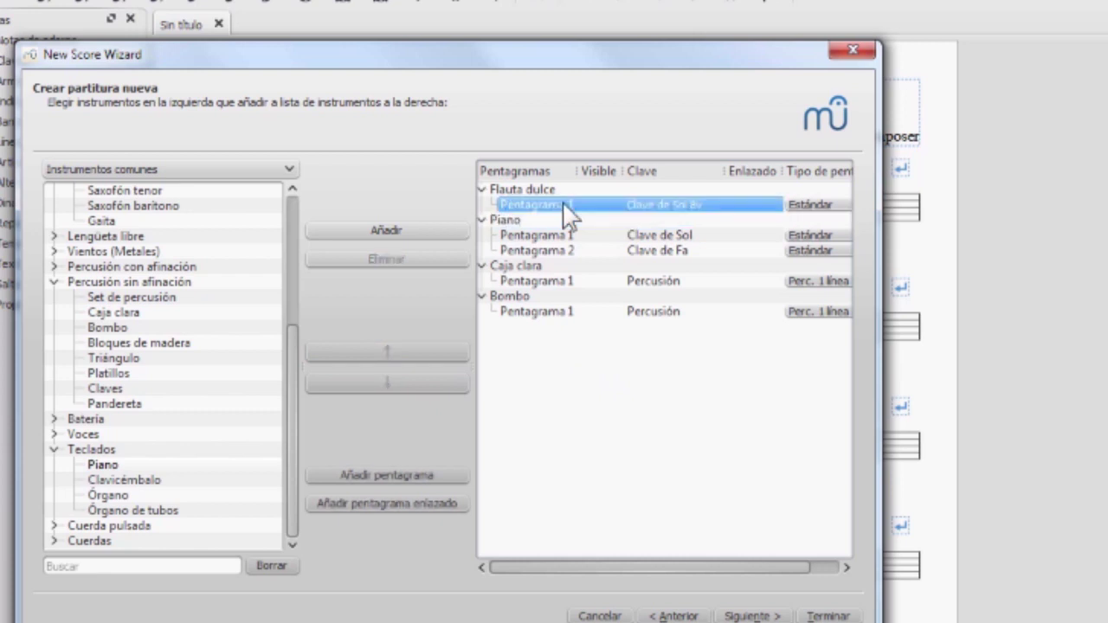
click(431, 472)
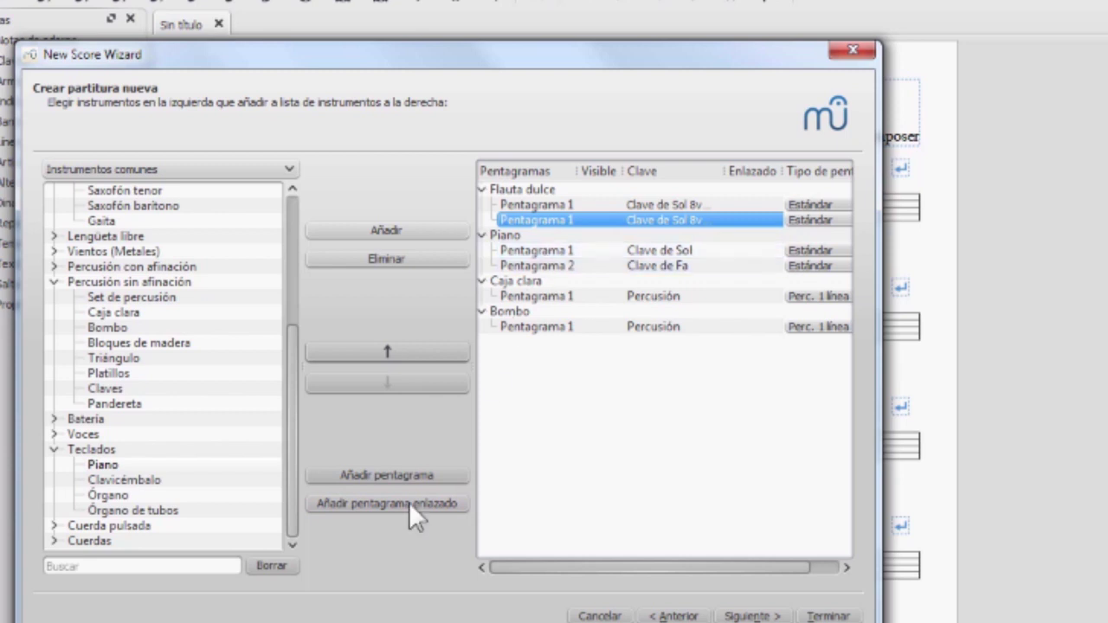
click(561, 296)
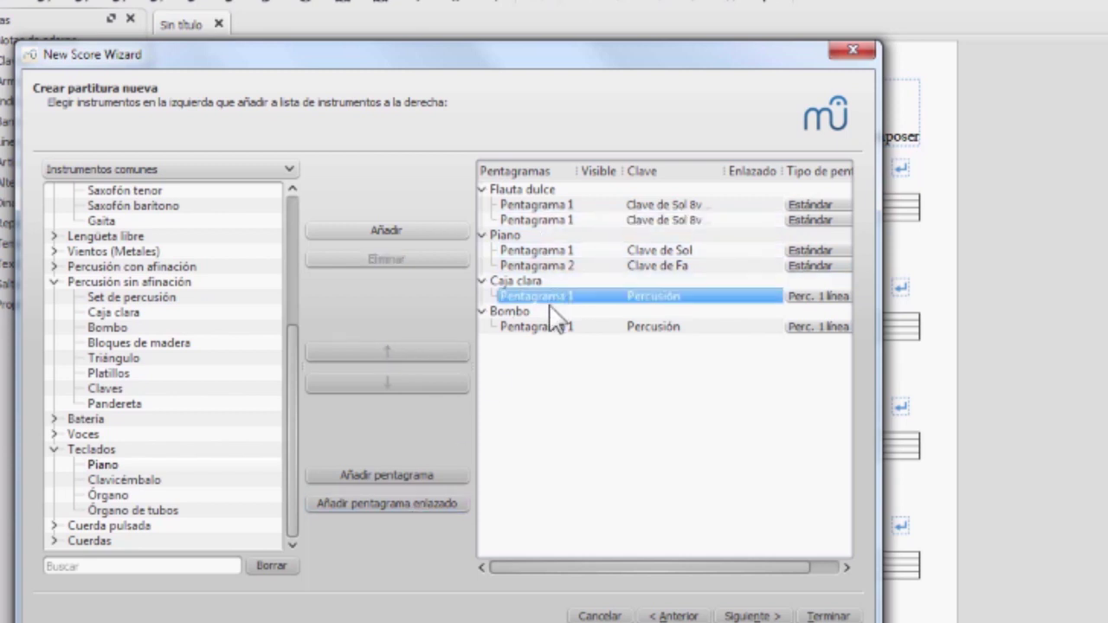
click(555, 221)
click(405, 500)
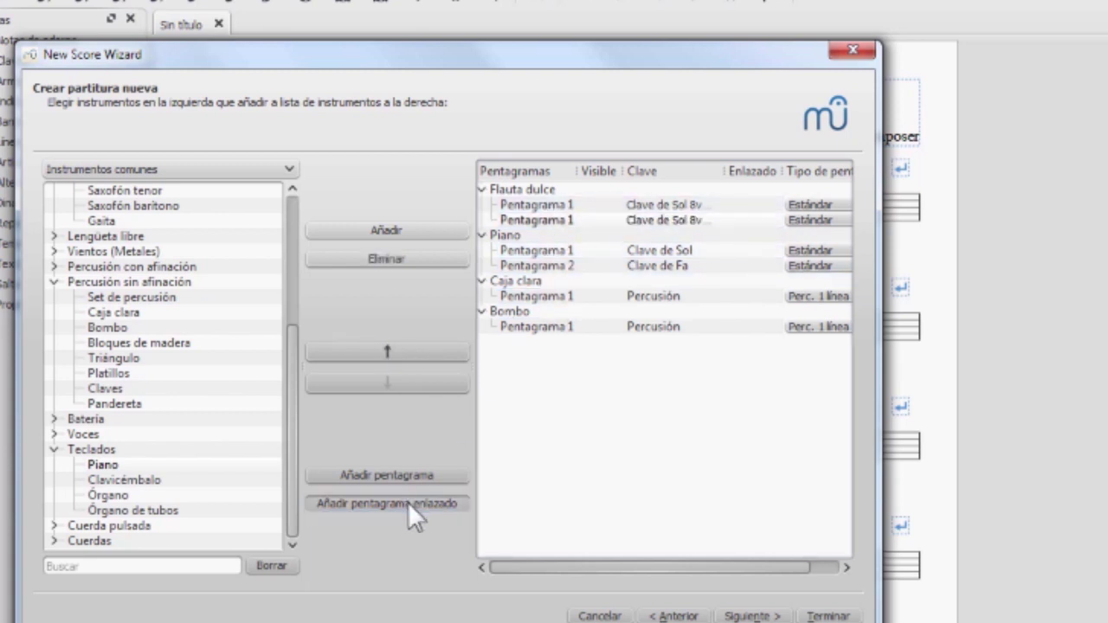
Choose the crossed-out key signature option and enable the tempo marking at 100 PPM
click(752, 616)
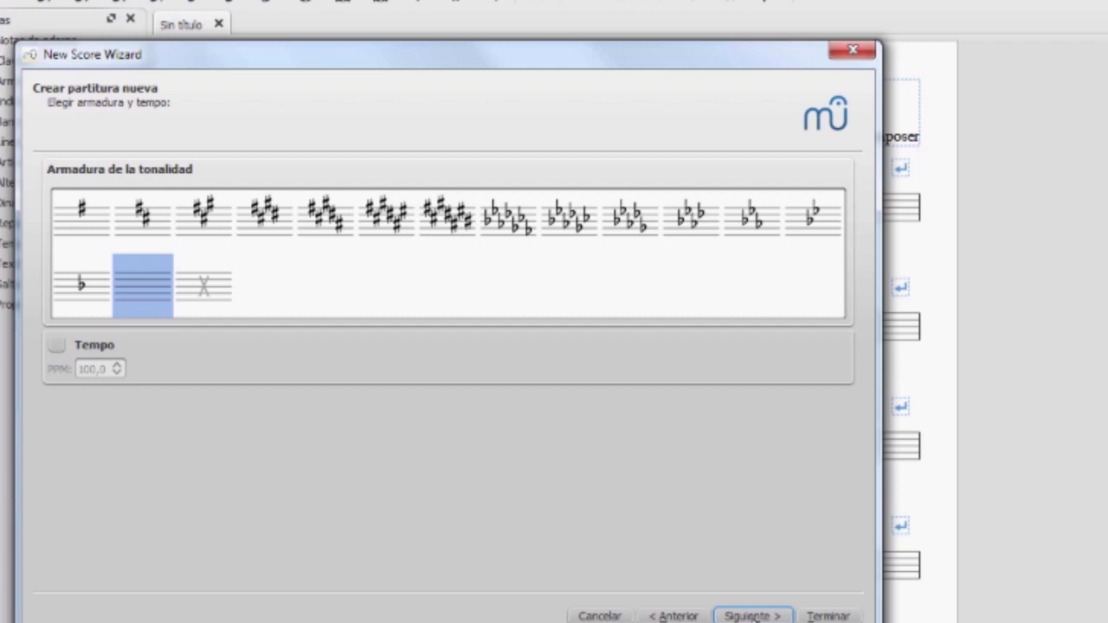
click(208, 300)
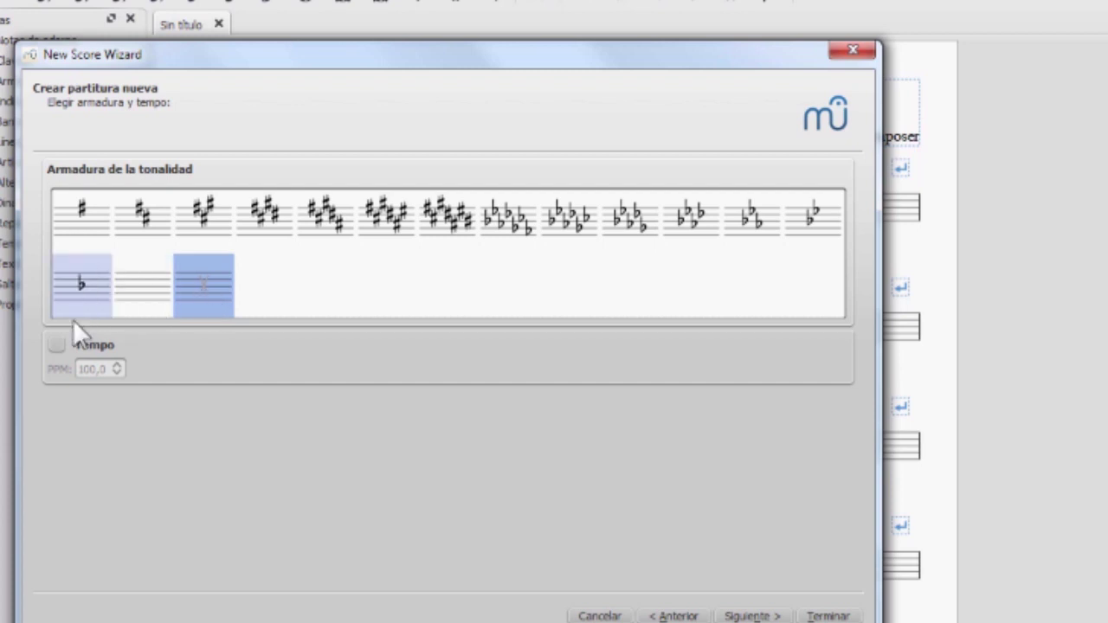
click(56, 344)
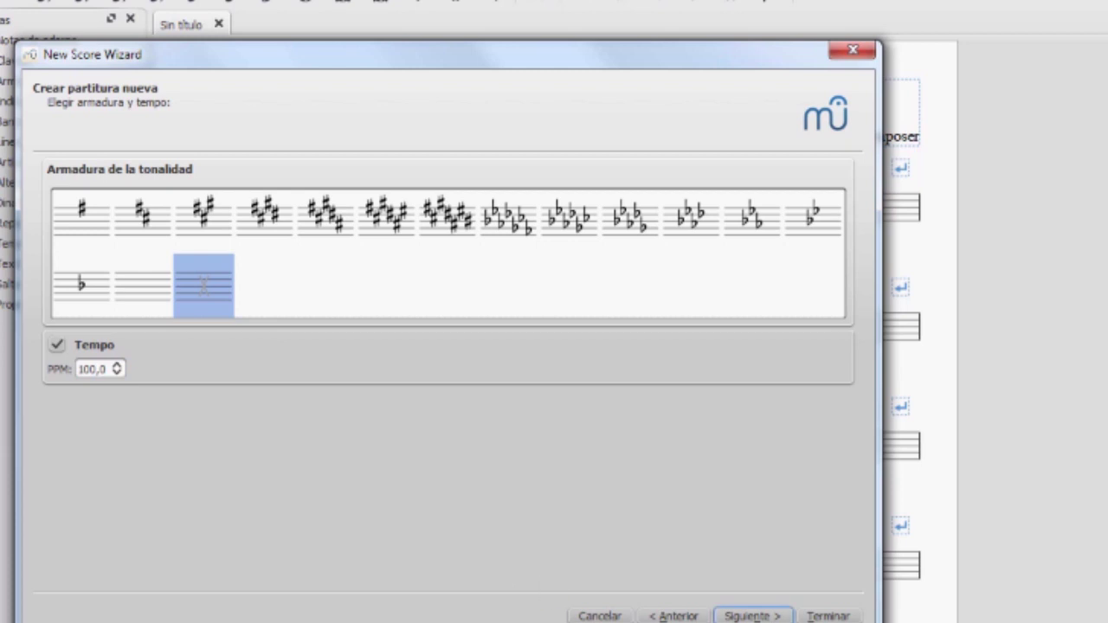
click(749, 615)
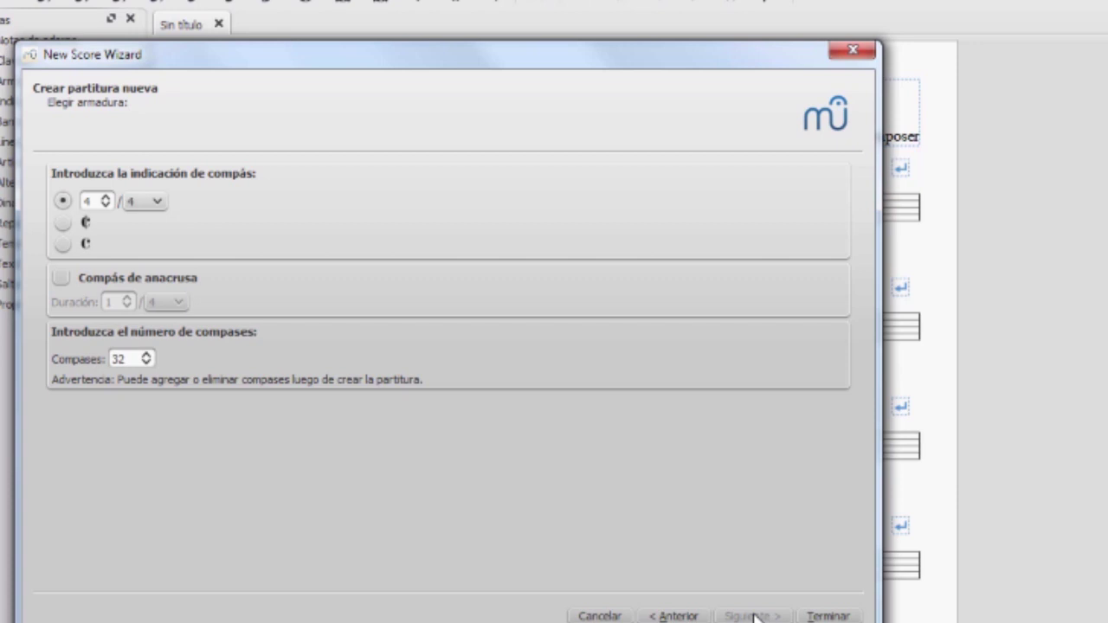
click(144, 204)
click(142, 207)
click(61, 278)
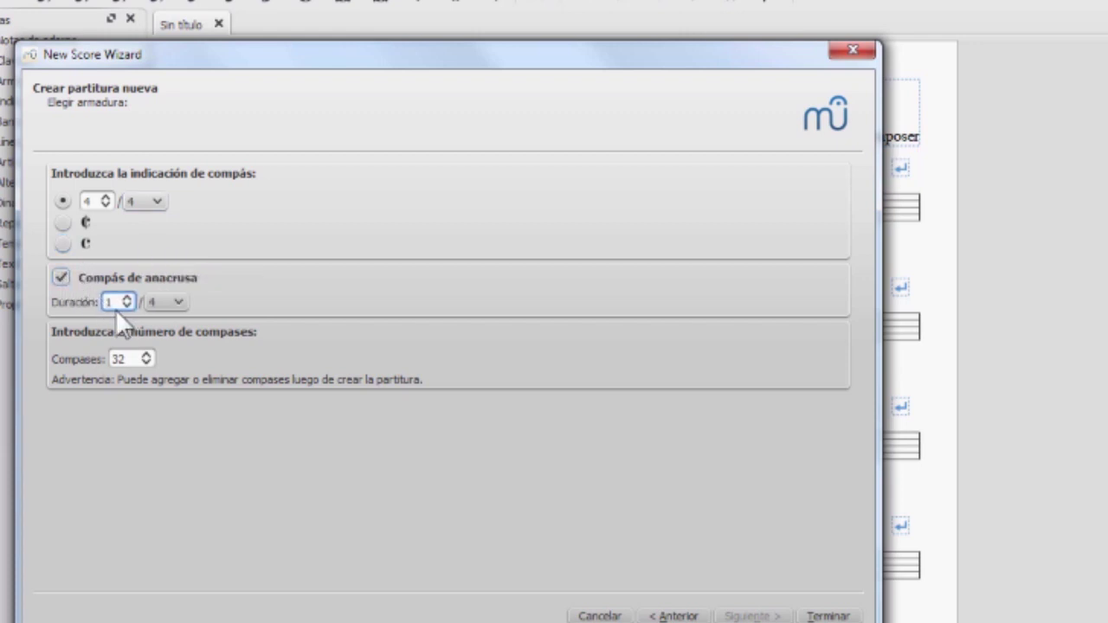
click(165, 305)
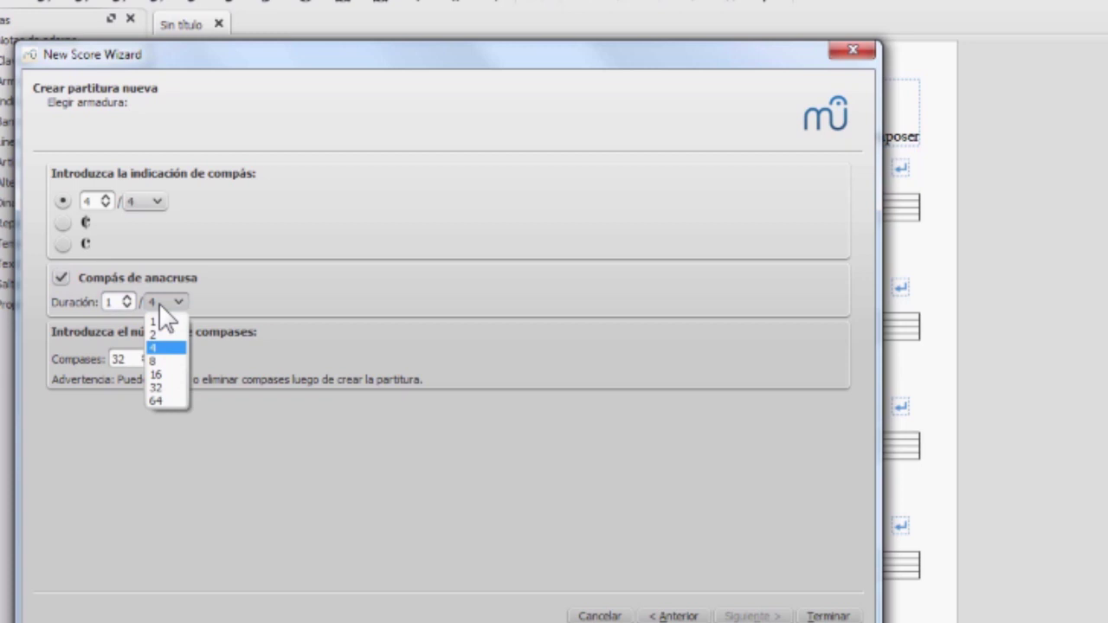
click(159, 306)
click(60, 275)
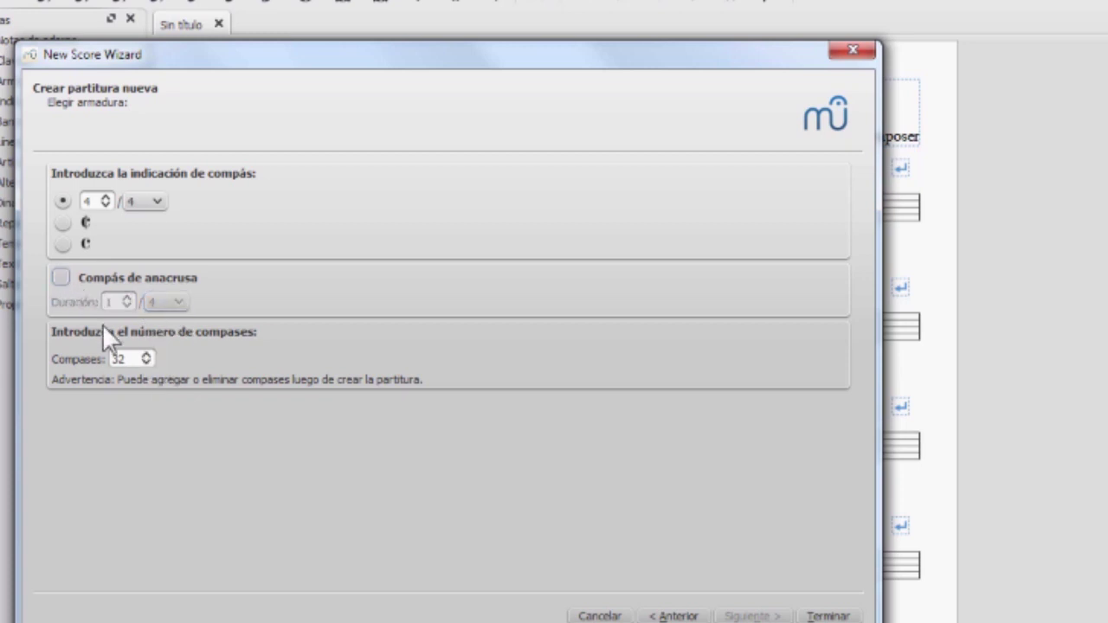
Finish creating the score with a 4/4 time signature, no anacrusis measure and 32 measures
click(123, 351)
click(820, 615)
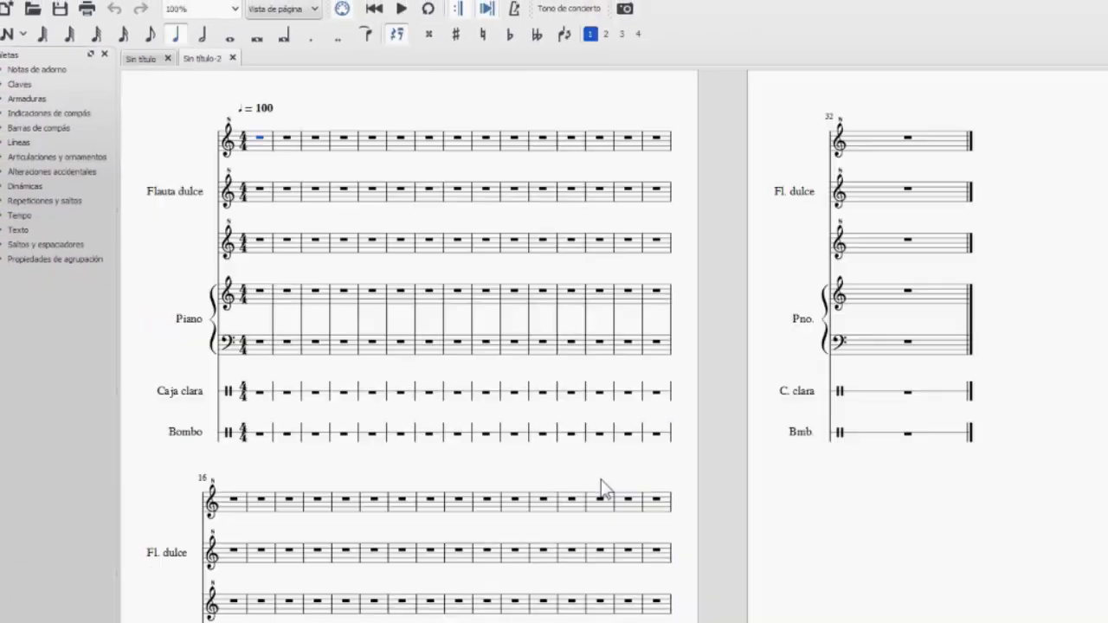